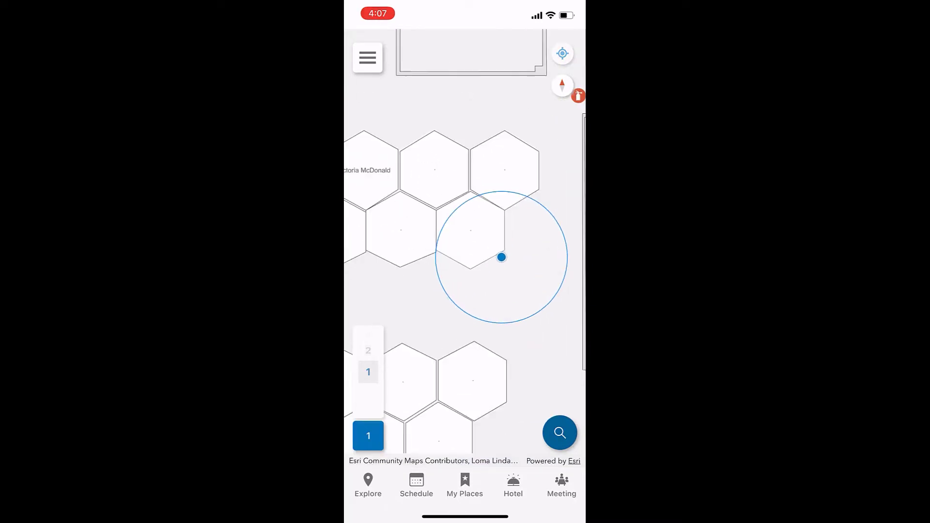
Step: View the details of the employee seated at workstation W1-233 on the indoor map, and close them
drag(436, 243, 509, 286)
click(436, 213)
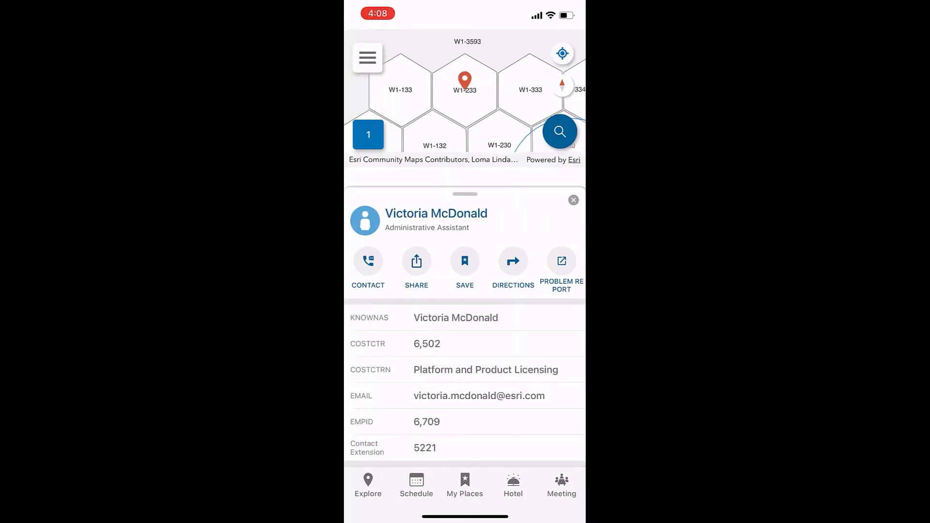
click(573, 200)
scroll(496, 266, down, 3)
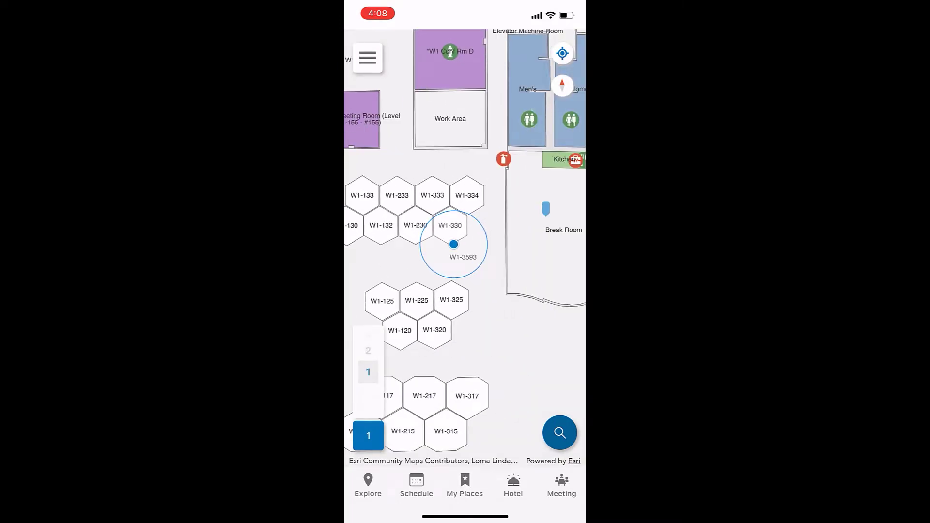
Step: Book *W1 Conf Rm D as a calendar event on Oct 12, 2021 from 4:30 PM to 5:30 PM
click(561, 485)
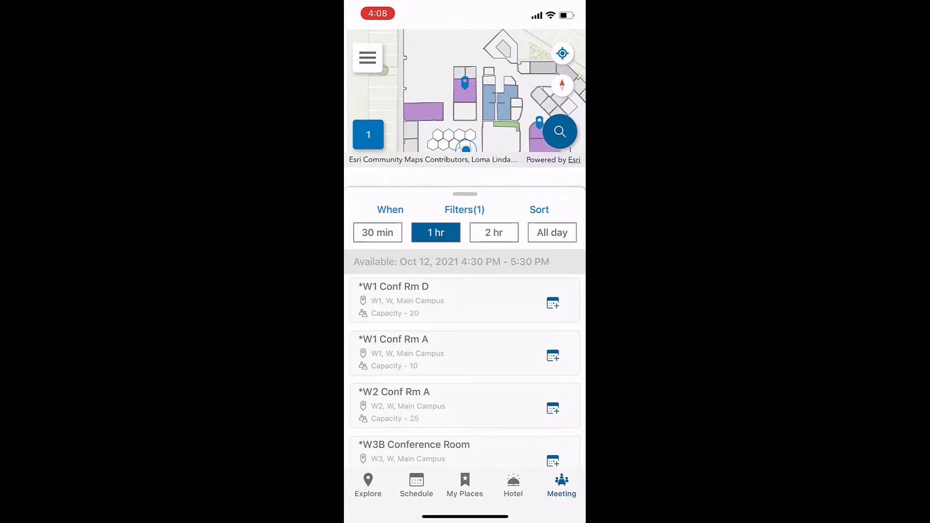
click(553, 303)
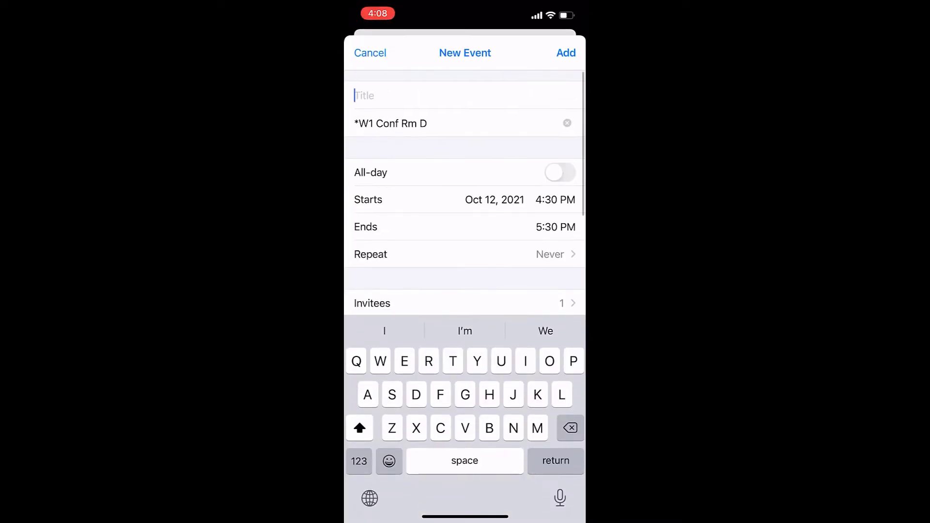
click(567, 53)
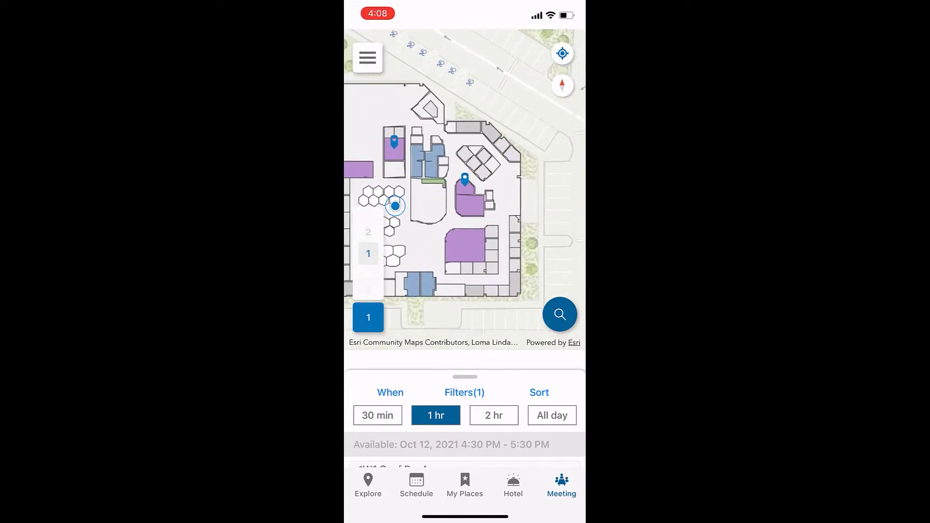
Step: Find W3 Conference Room B on level 3 of the map and request directions to it
scroll(368, 254, up, 2)
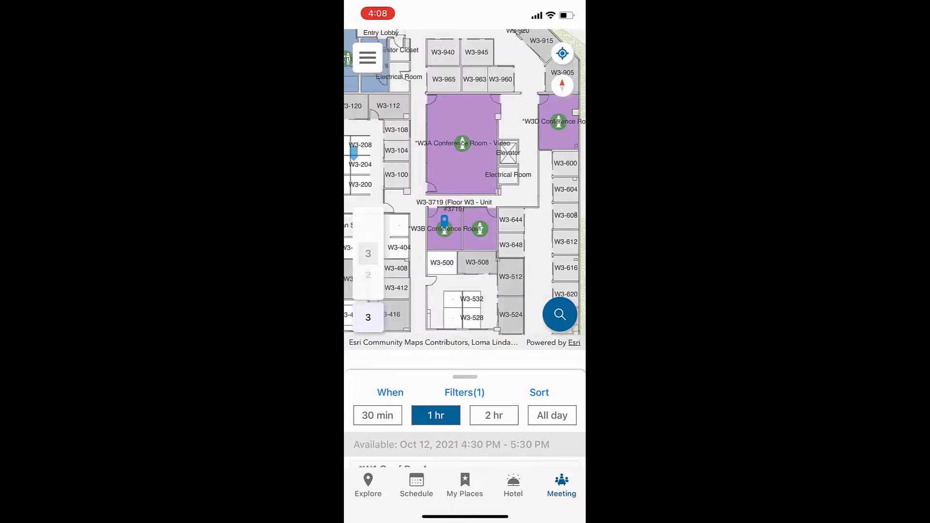
click(444, 225)
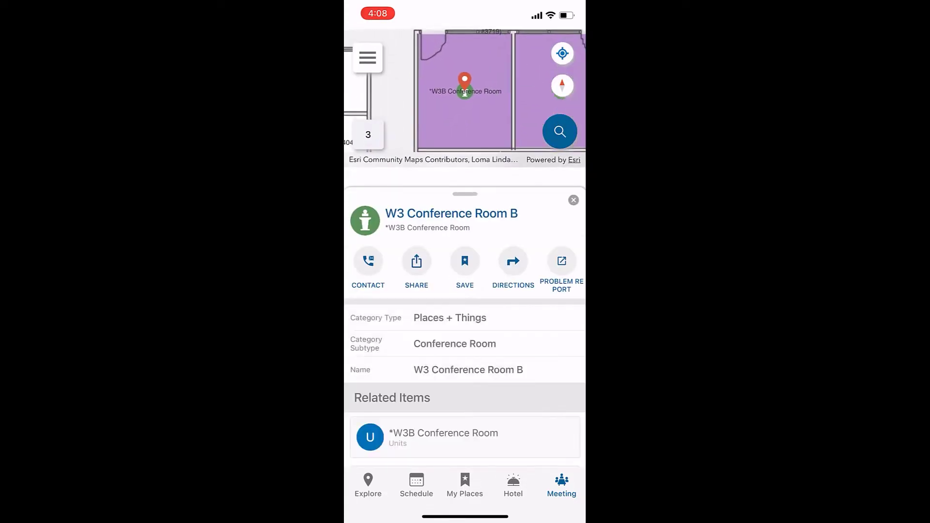
click(513, 267)
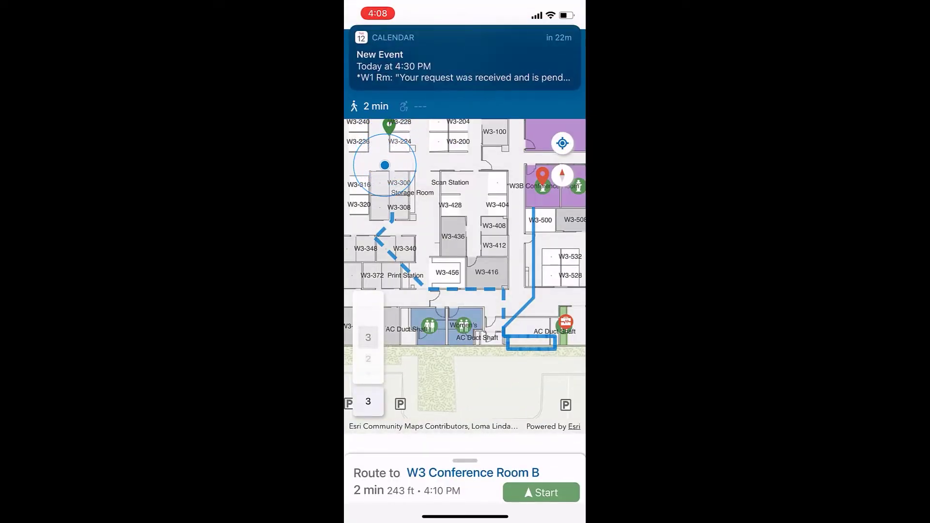
Step: Review the route to W3 Conference Room B on levels 3, 2 and 1, and start the navigation
scroll(465, 275, down, 2)
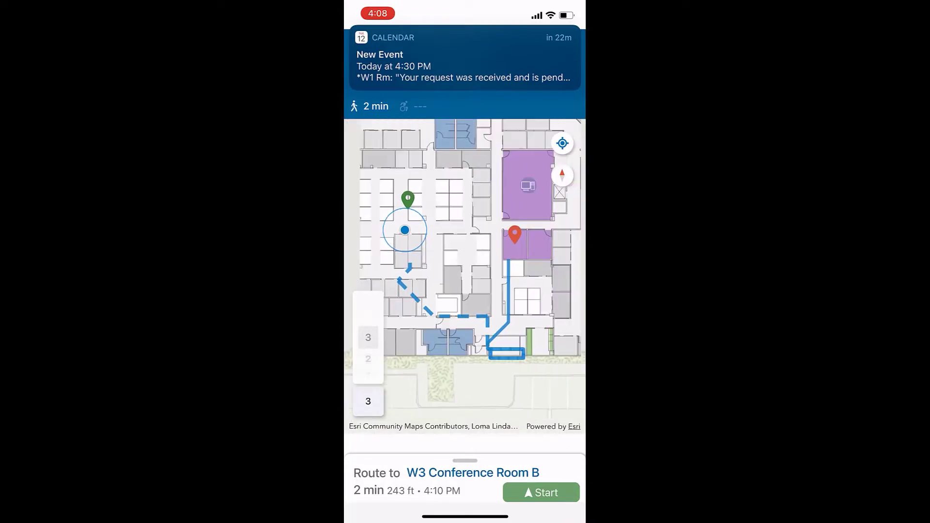
mouse_move(465, 460)
mouse_down()
mouse_move(465, 25)
mouse_move(465, 460)
mouse_up()
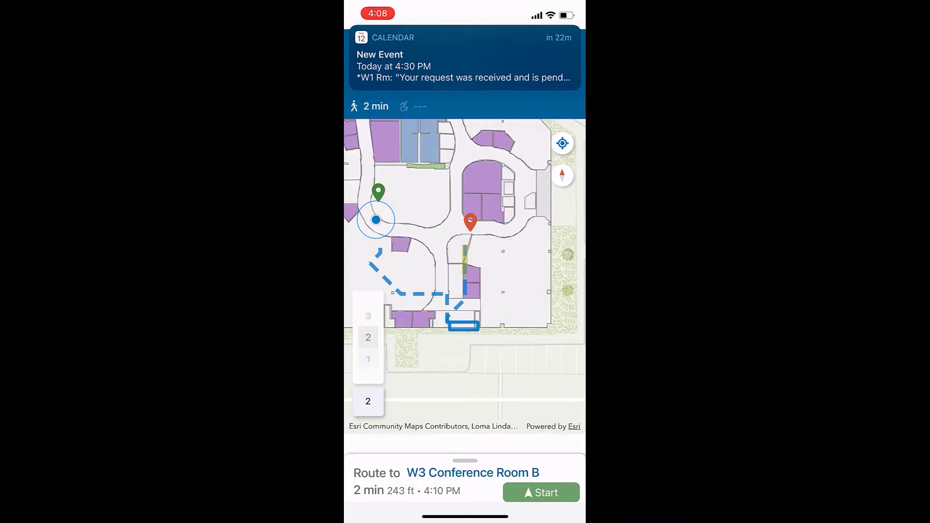
scroll(368, 338, down, 1)
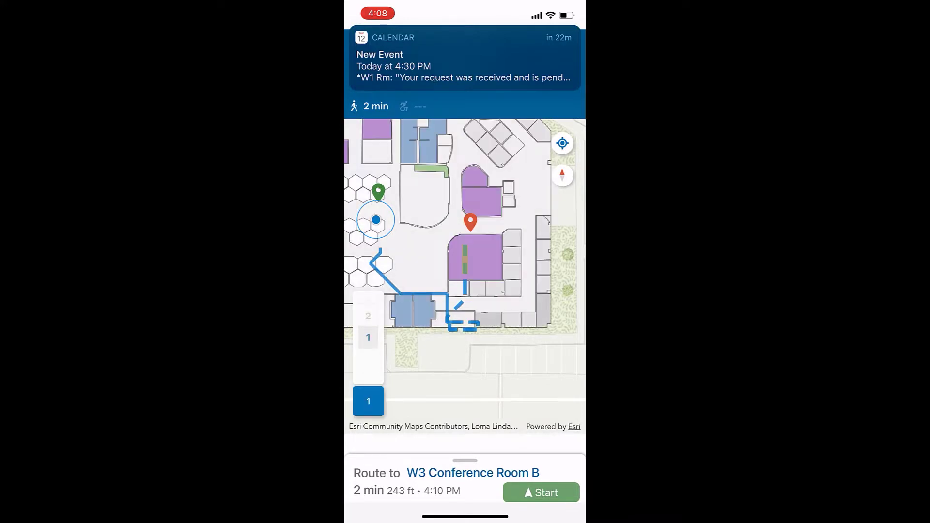
scroll(472, 210, down, 2)
scroll(475, 234, up, 3)
drag(402, 242, 530, 220)
scroll(415, 227, up, 2)
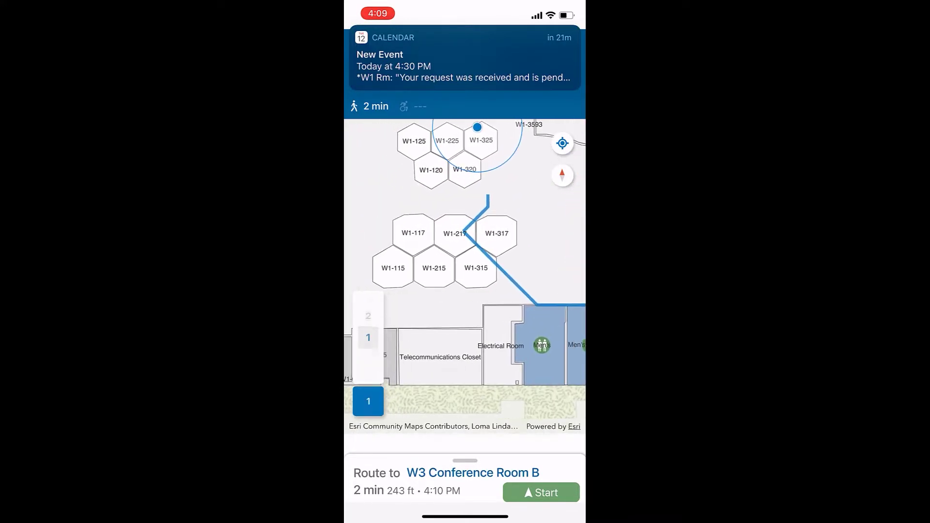
drag(478, 233, 440, 286)
click(541, 493)
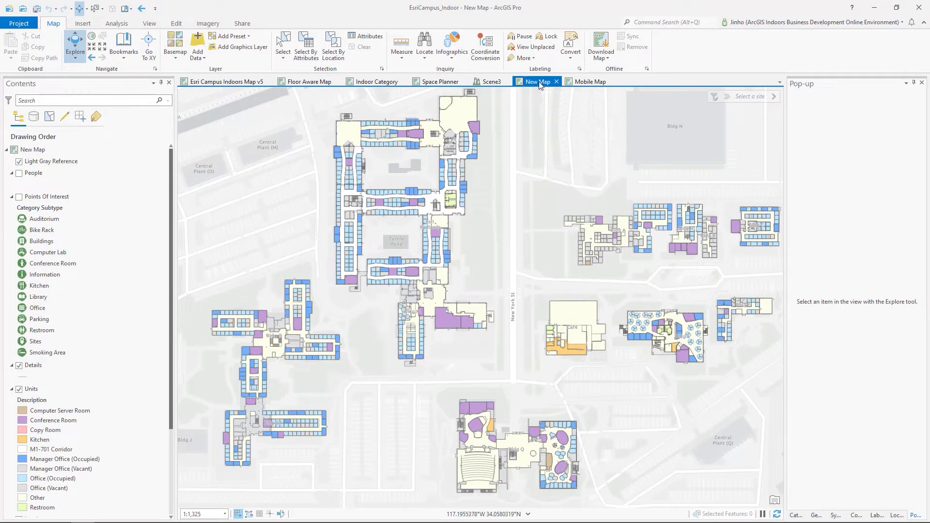
Step: In ArcGIS Pro, look through the layers and category symbols of New Map
scroll(54, 250, down, 2)
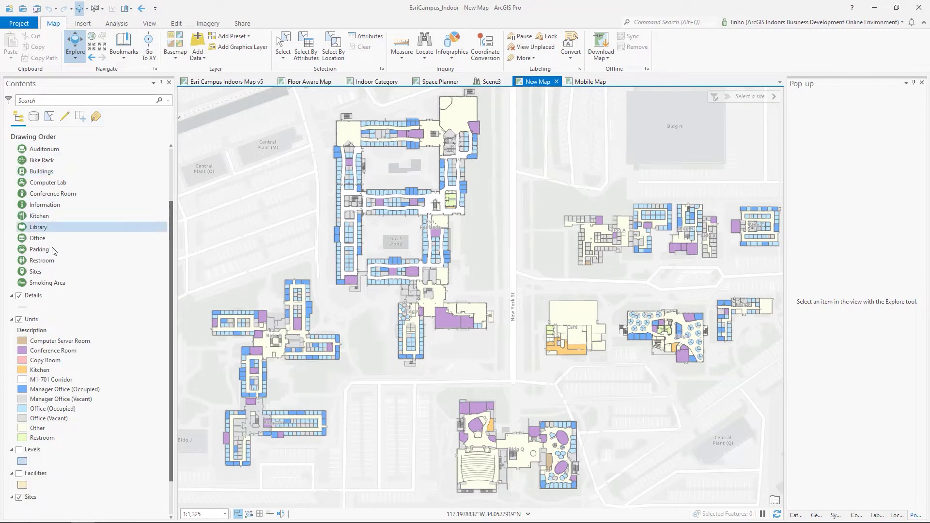
scroll(48, 183, up, 2)
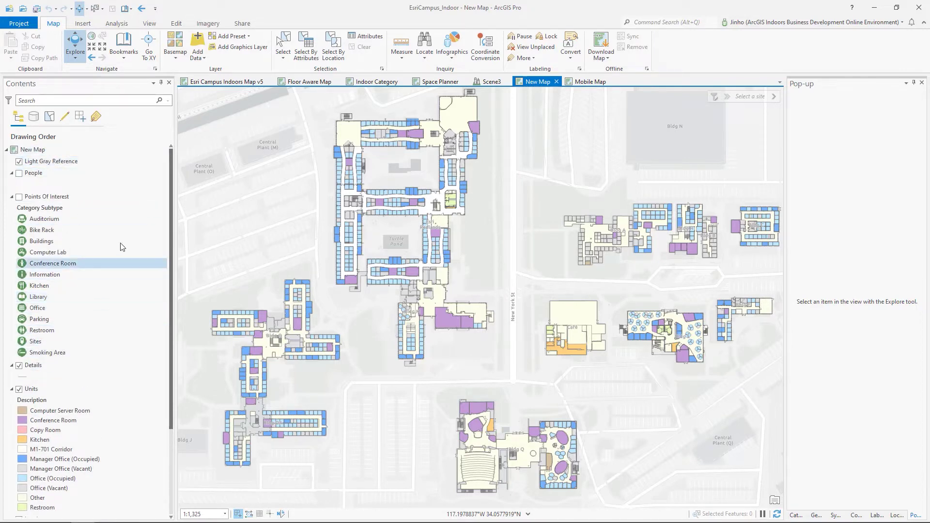
Step: Open Mobile Map, review its layers in drawing order, and list them by data source down to Esri_Campus.gdb
click(588, 80)
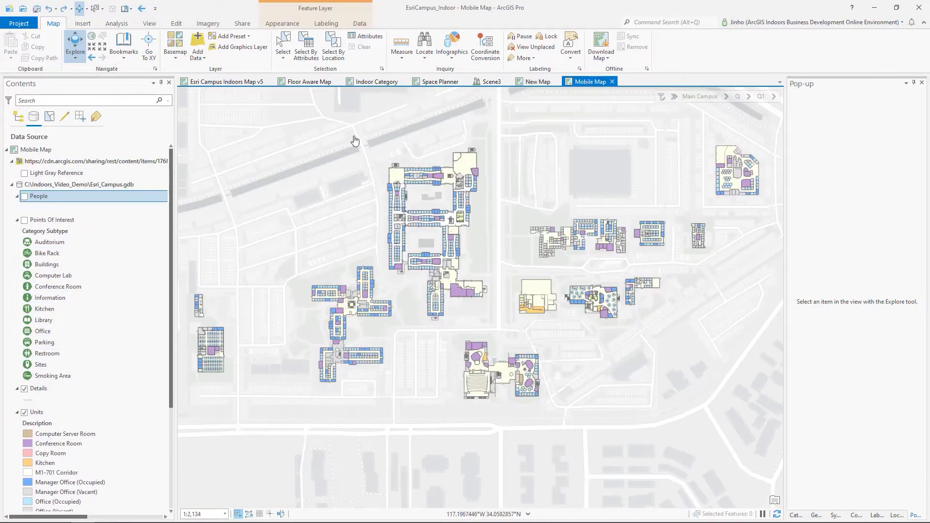
click(19, 117)
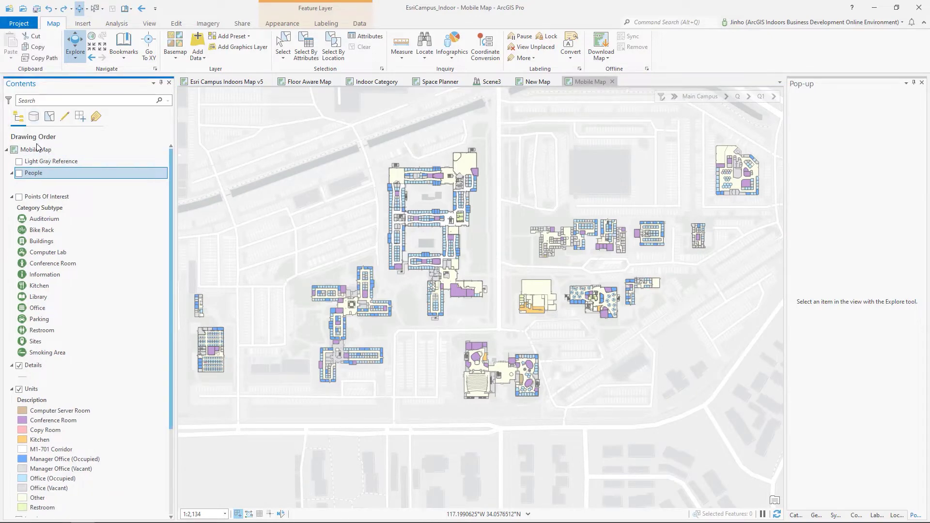
scroll(68, 233, down, 3)
scroll(78, 436, up, 4)
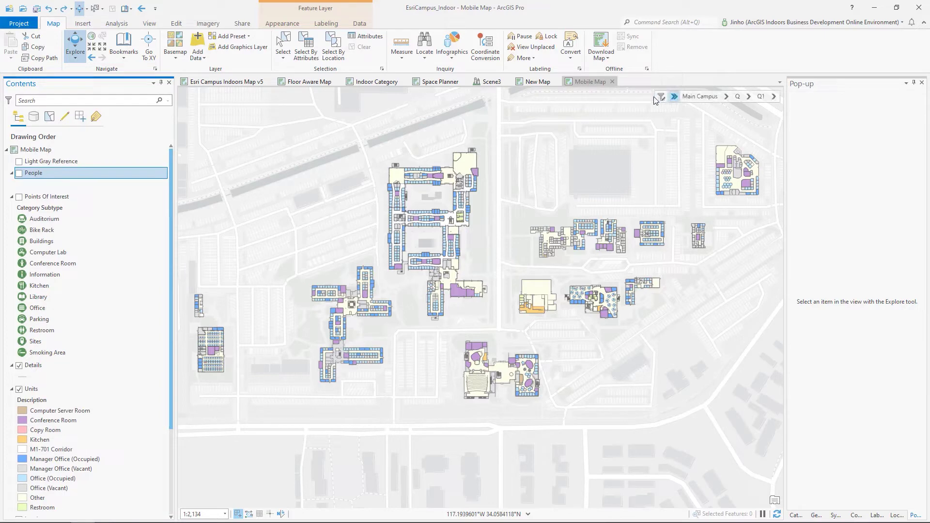
click(33, 117)
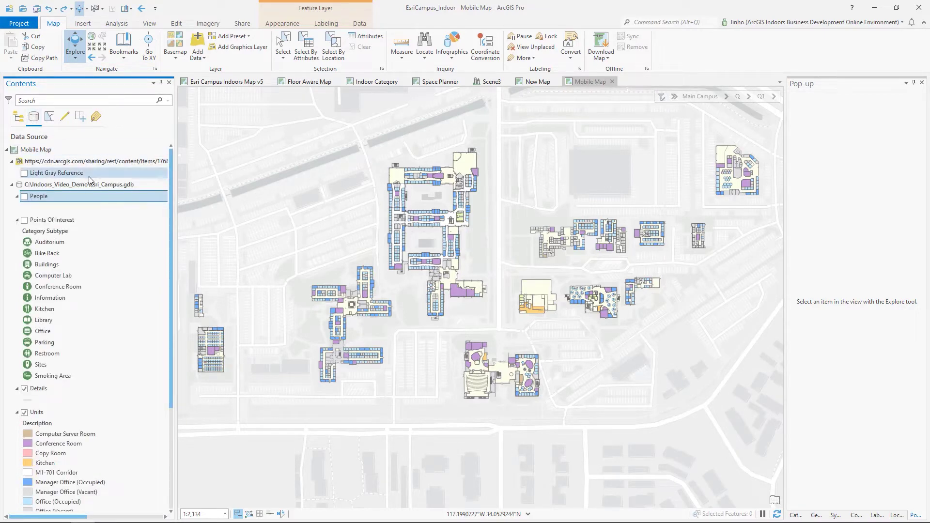
click(49, 184)
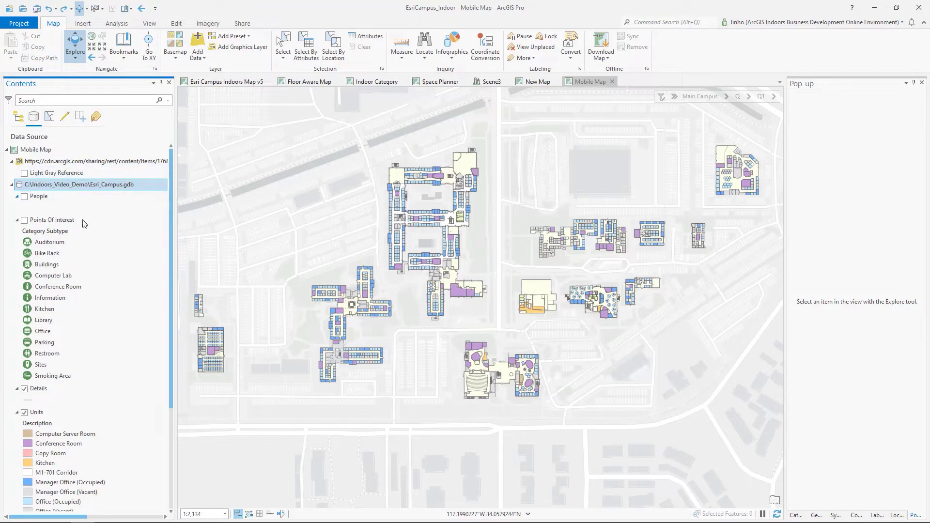
Step: Set the People layer's data source to the hosted People layer in V3 Esri Campus Web Map_WFL1 from My Organization
right_click(43, 199)
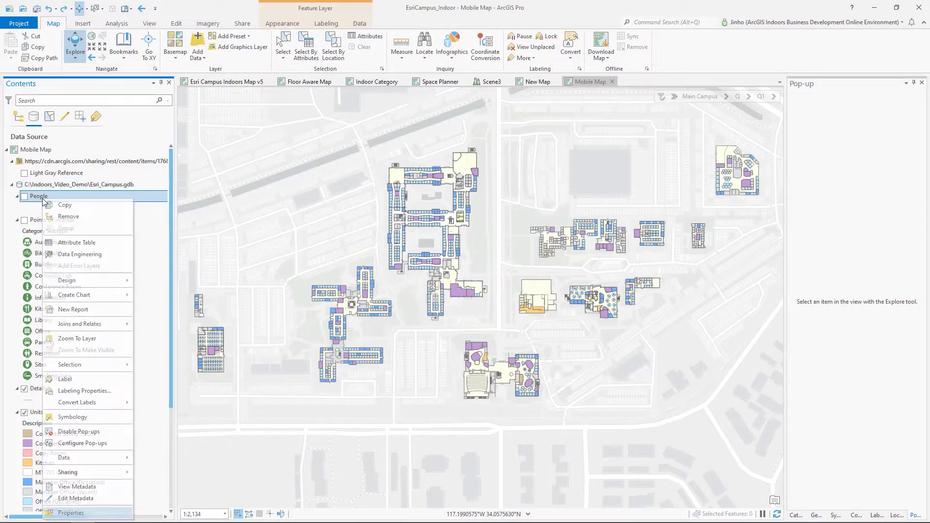
click(70, 514)
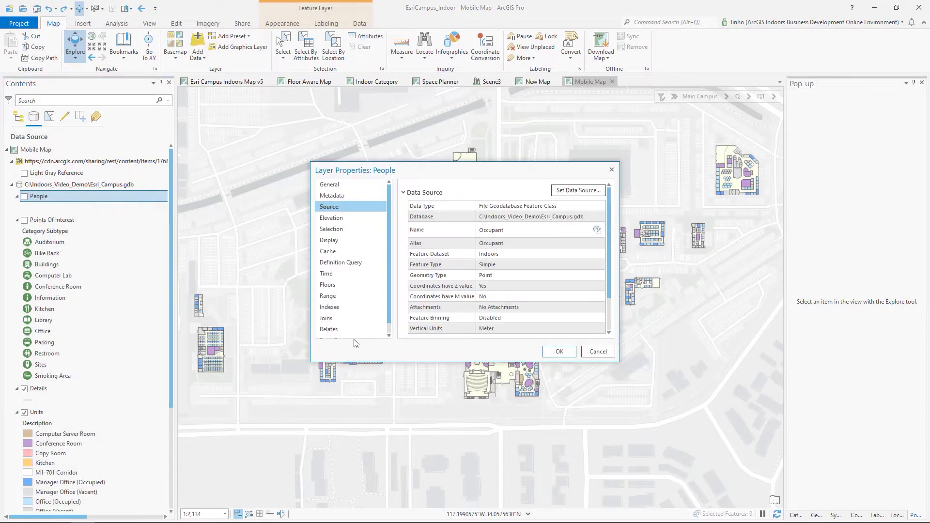
click(579, 190)
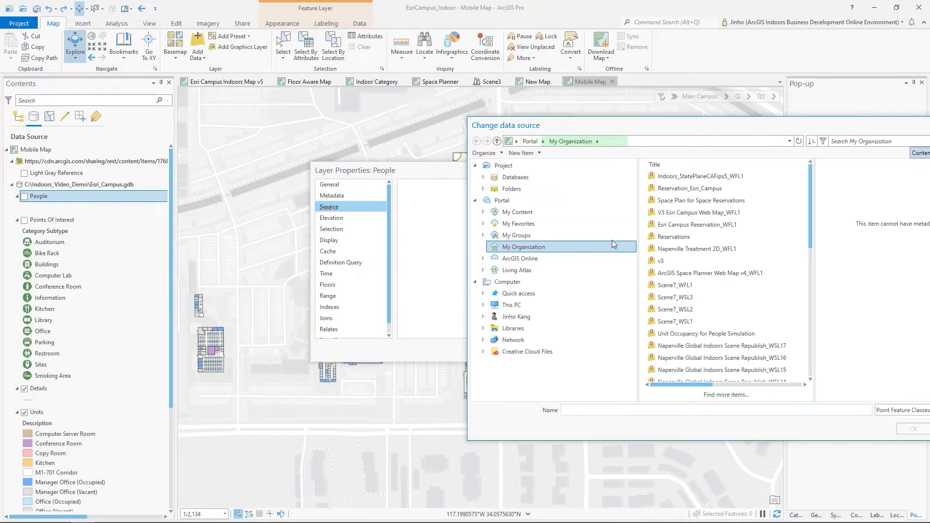
click(701, 213)
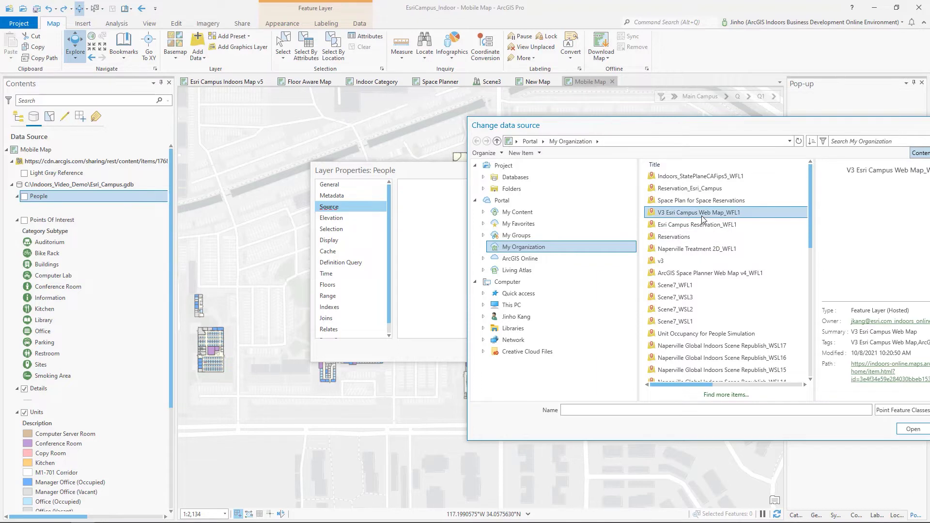
double_click(726, 216)
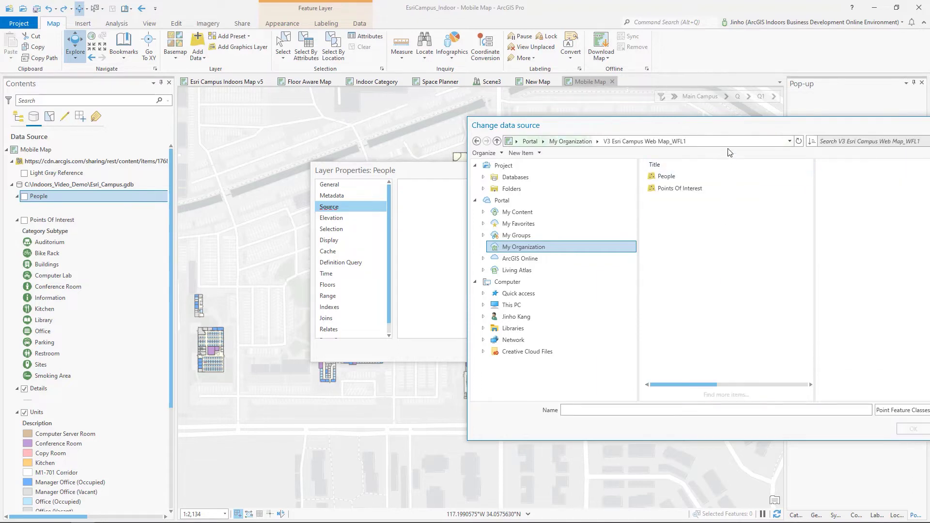
drag(729, 132, 610, 130)
click(544, 178)
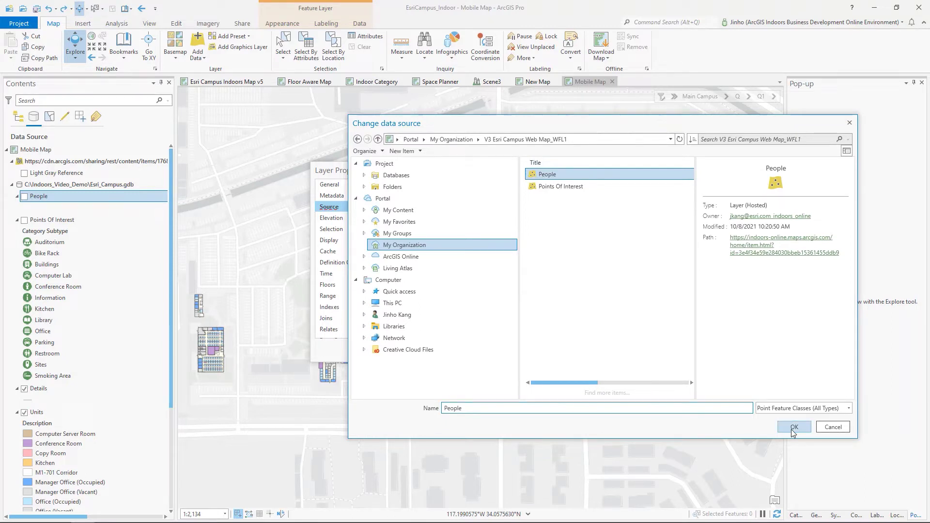
click(794, 427)
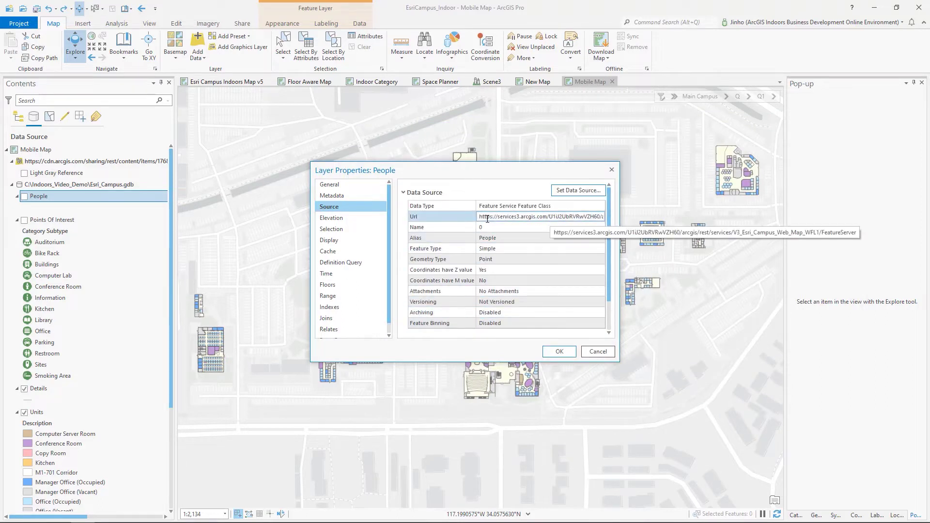
drag(480, 217, 753, 219)
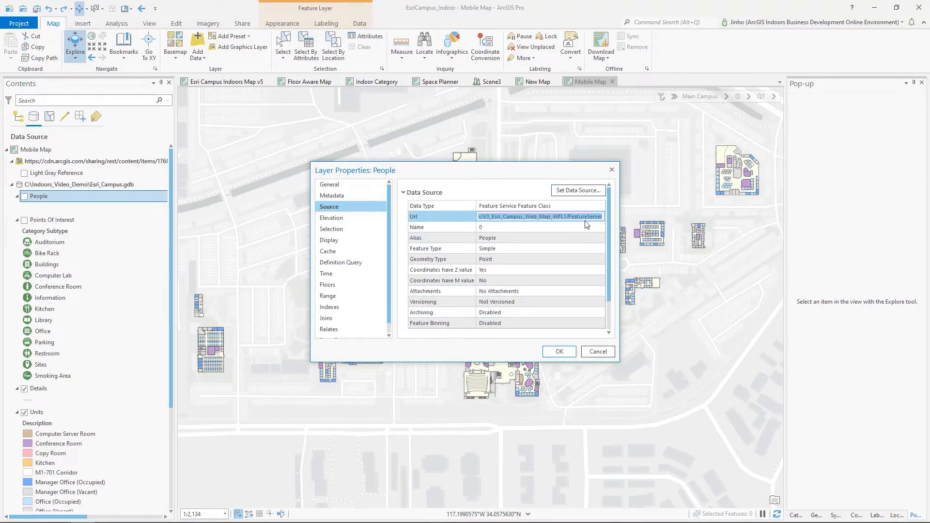
click(559, 352)
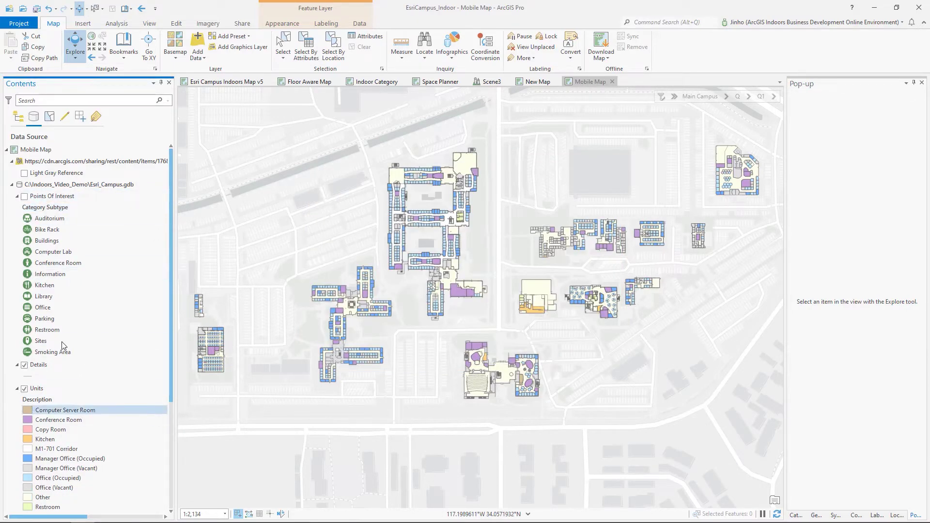
Step: Set the Points Of Interest layer's data source to the hosted Points Of Interest layer in V3 Esri Campus Web Map_WFL1
scroll(68, 252, down, 7)
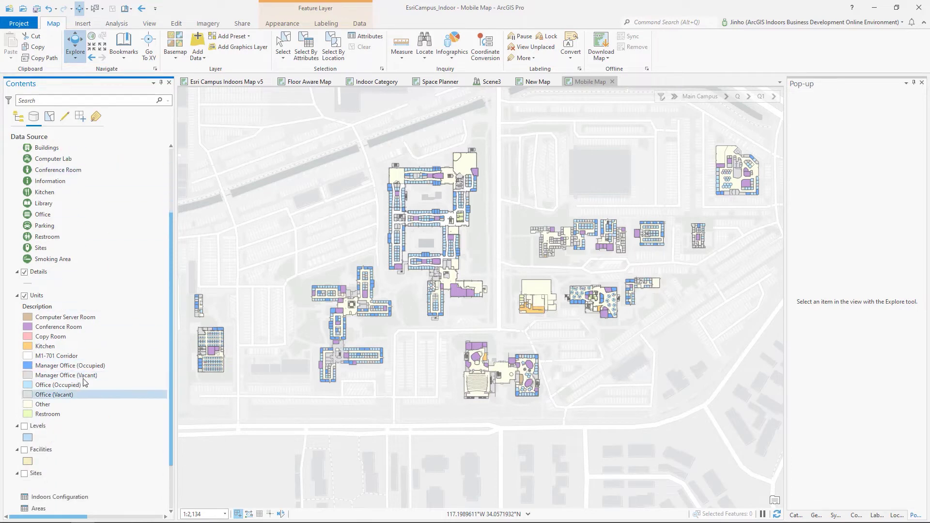
scroll(73, 245, up, 7)
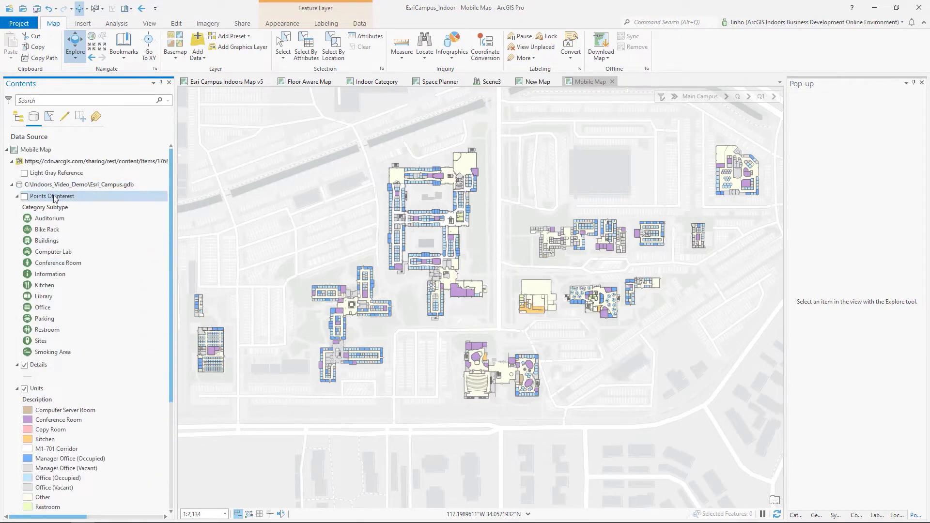
right_click(53, 197)
click(72, 509)
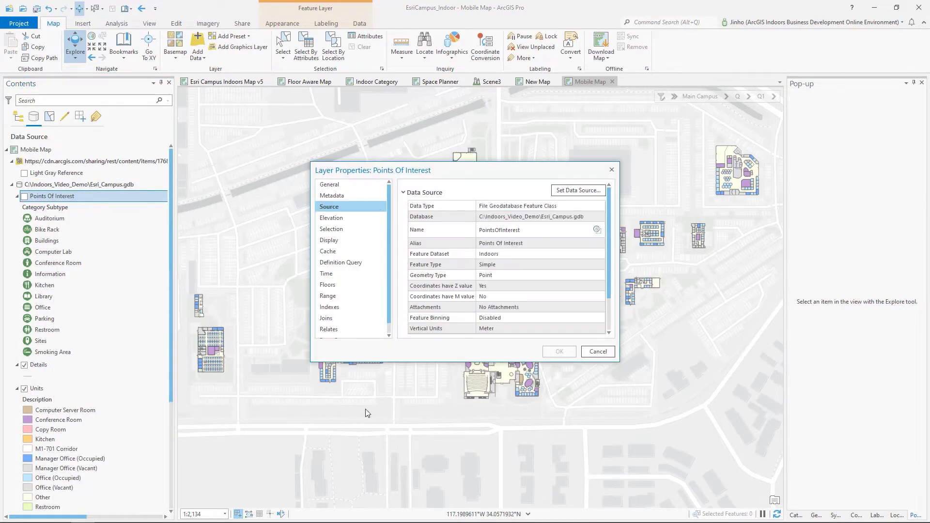
click(579, 190)
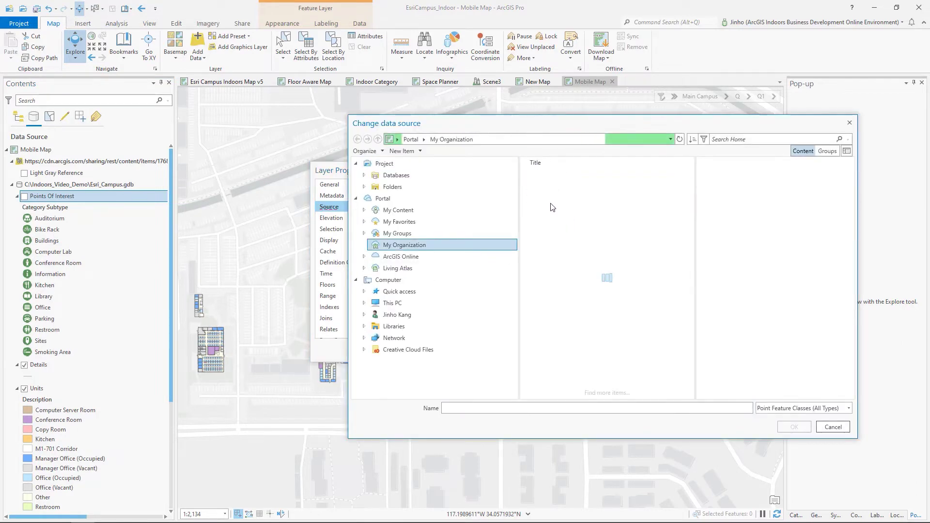
double_click(571, 211)
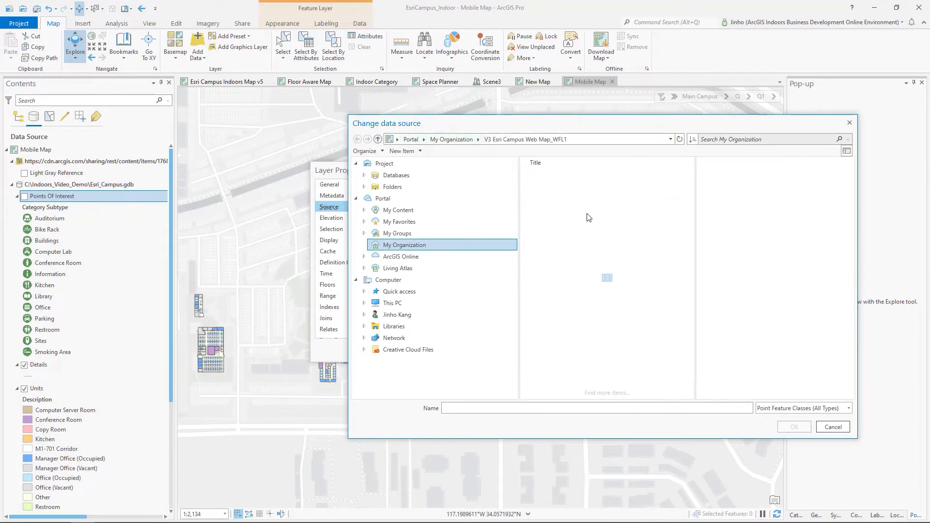
click(551, 187)
click(794, 427)
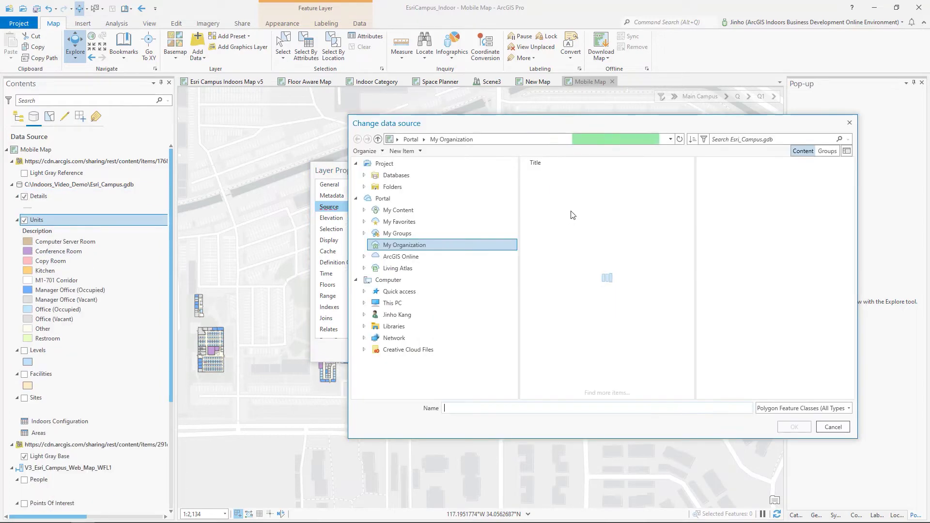
Step: Set the Units layer's data source to the hosted Units layer in V3 Esri Campus Web Map_WFL1
double_click(573, 210)
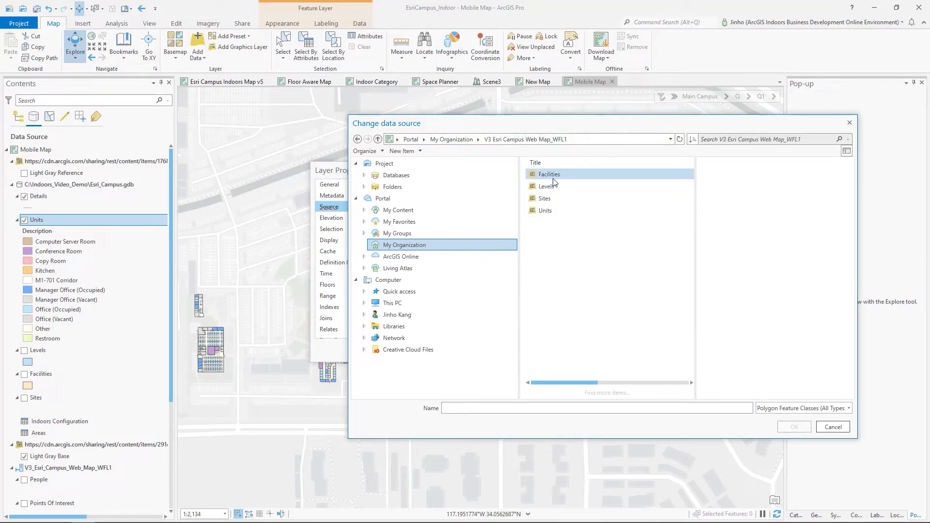
click(547, 210)
click(803, 430)
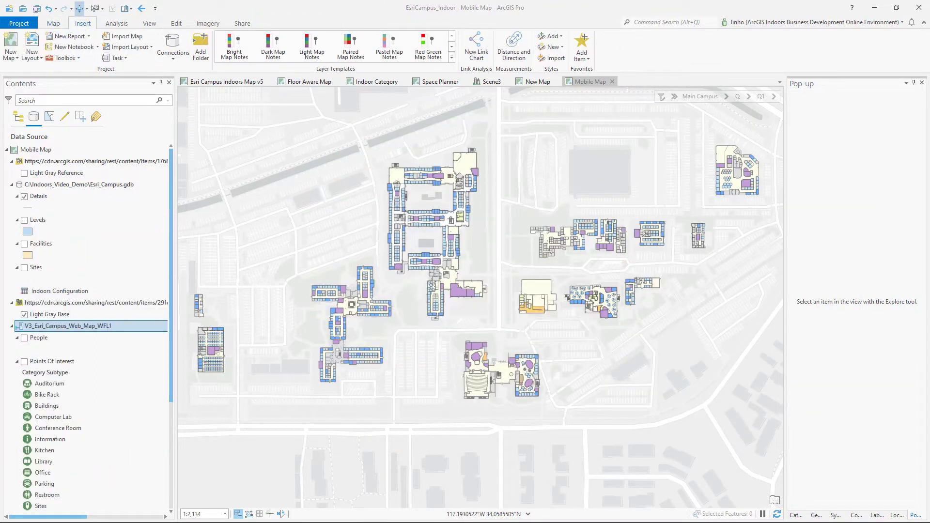
Step: Start sharing Mobile Map as a mobile map package and name it Indoors Mobile Map
click(241, 24)
click(46, 45)
click(802, 194)
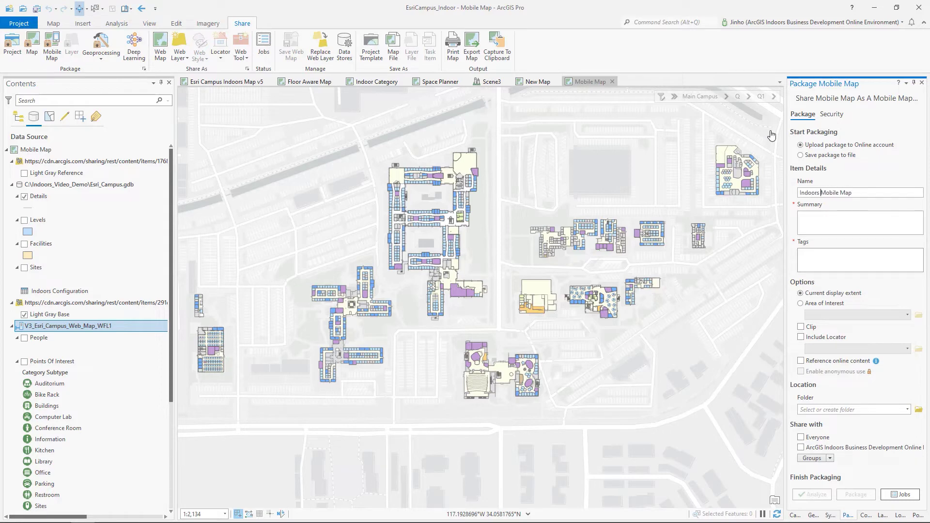
Step: Copy the package name Indoors Mobile Map into the summary and tags, and add the tag ArcGIS Indoors
triple_click(836, 192)
key(ctrl+c)
click(876, 226)
key(ctrl+v)
click(846, 251)
key(ctrl+v)
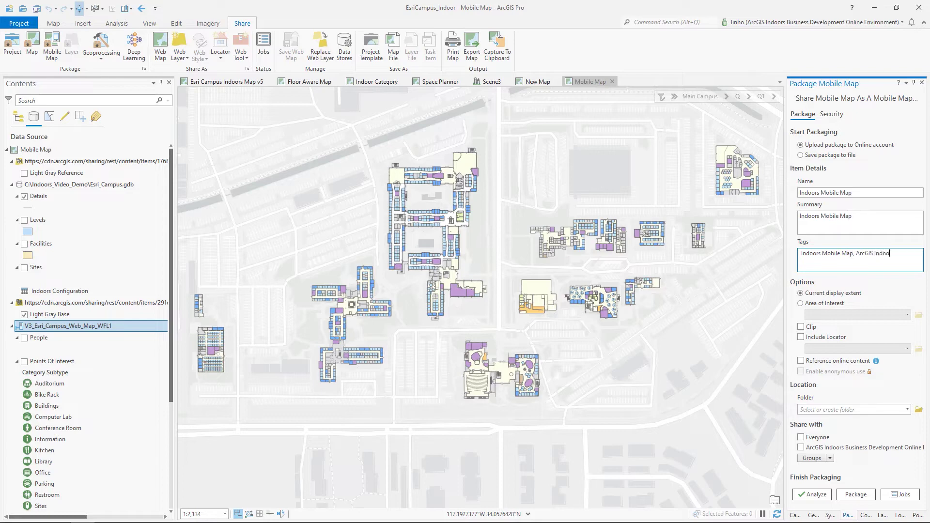
Step: Set the package's area of interest to Sites with online content referenced, and analyze the package
click(814, 304)
click(908, 316)
click(844, 349)
click(810, 363)
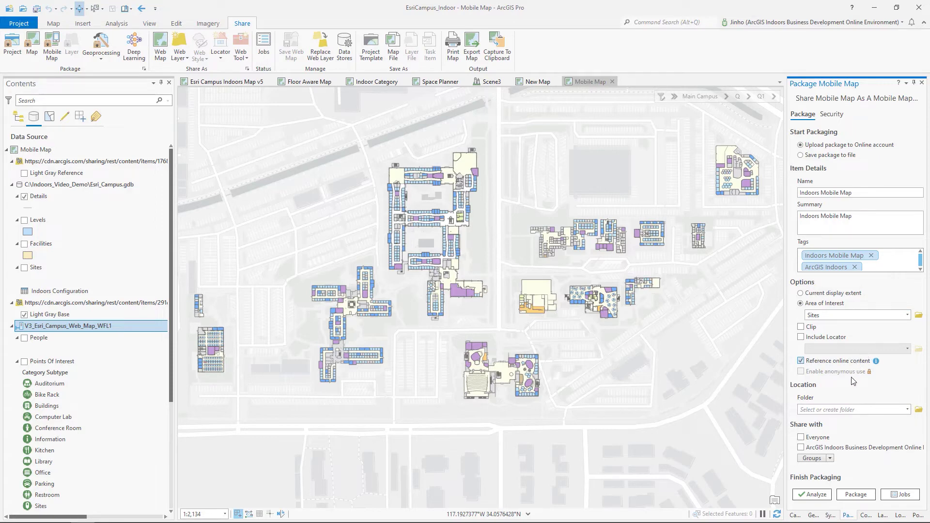
click(809, 496)
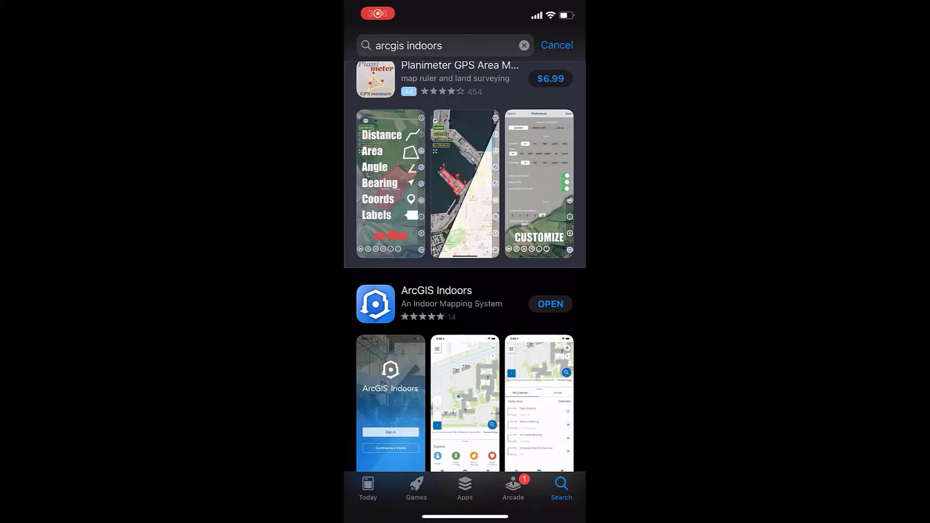
Step: Switch to the phone's App Store results for arcgis indoors, launch the ArcGIS Indoors app and sign in
scroll(465, 291, down, 3)
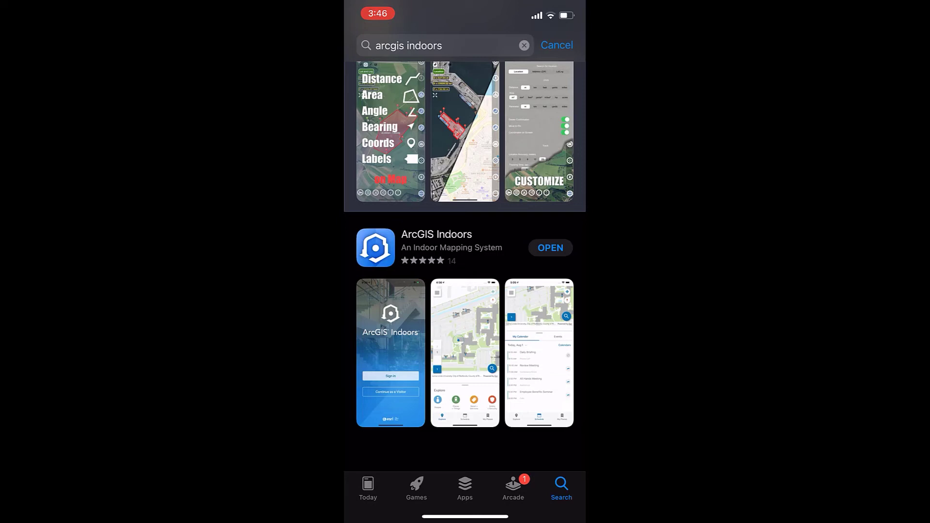
click(550, 247)
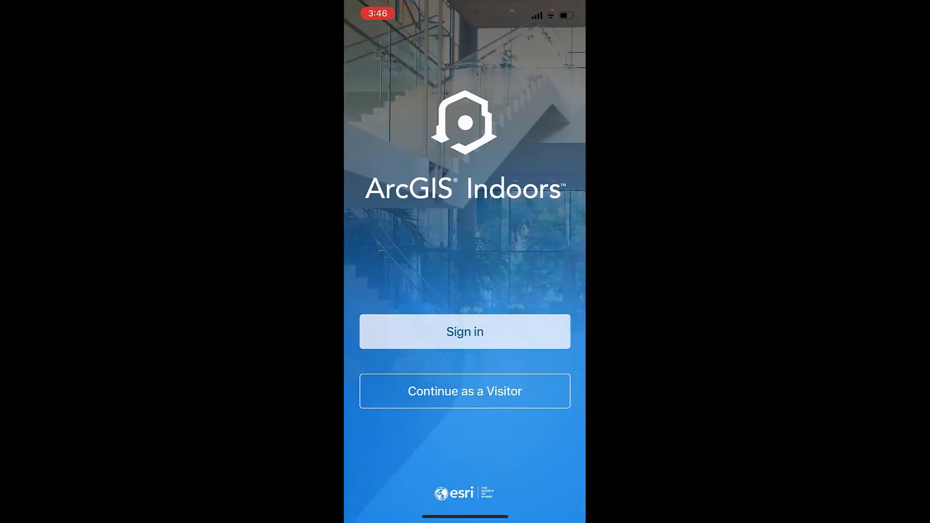
click(465, 331)
click(464, 324)
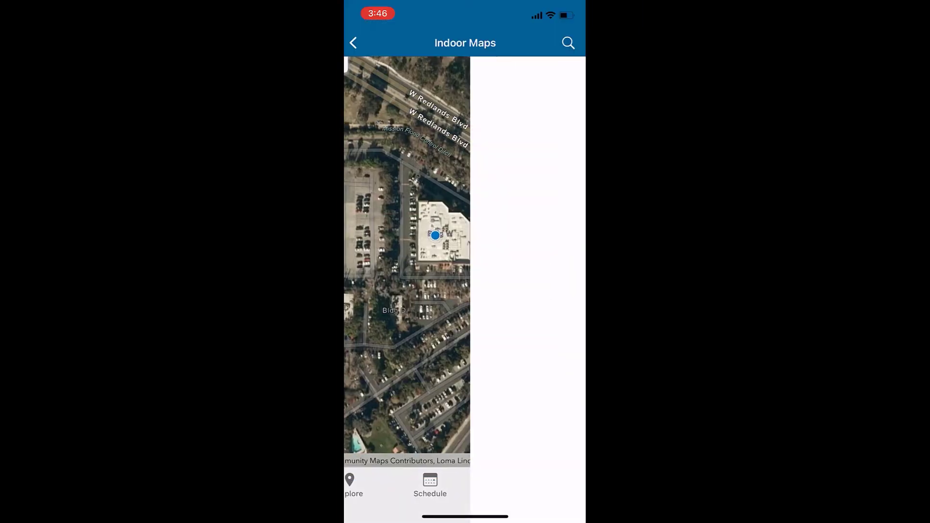
Step: Open the downloaded Esri Campus Mobile Map - Office 365 Reservations from Indoor Maps and view the campus around Bldg W
scroll(465, 291, down, 3)
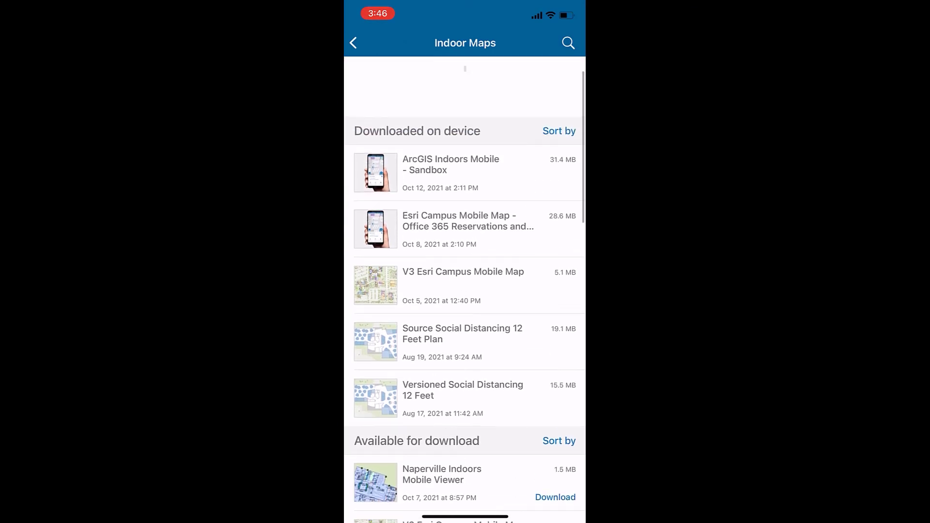
scroll(465, 290, up, 3)
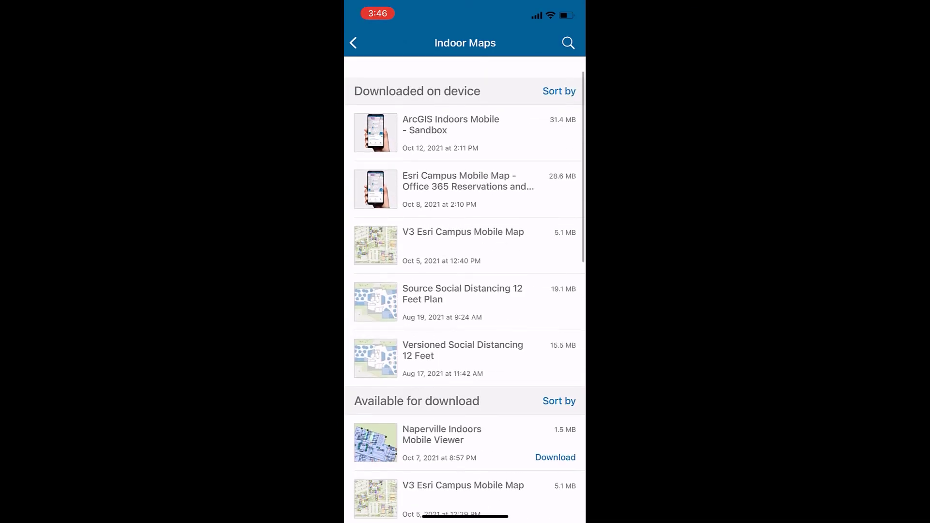
click(468, 186)
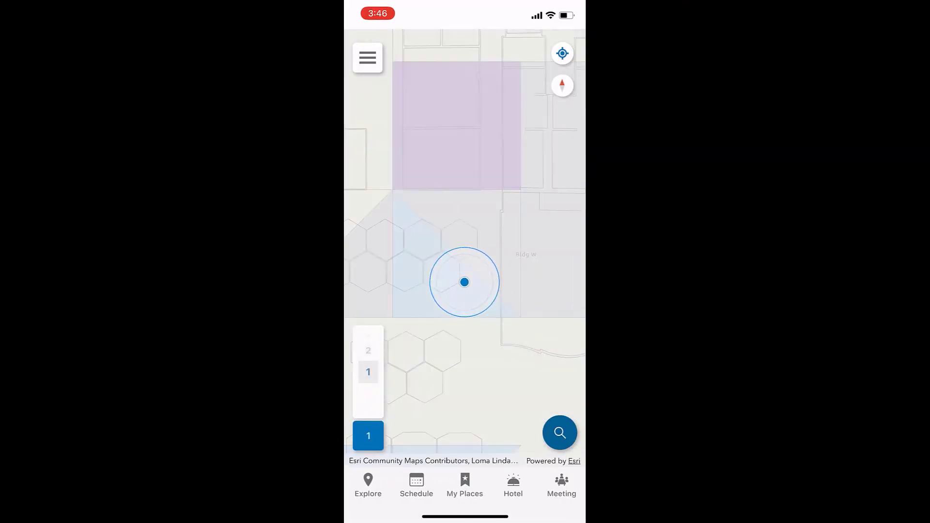
scroll(484, 259, down, 4)
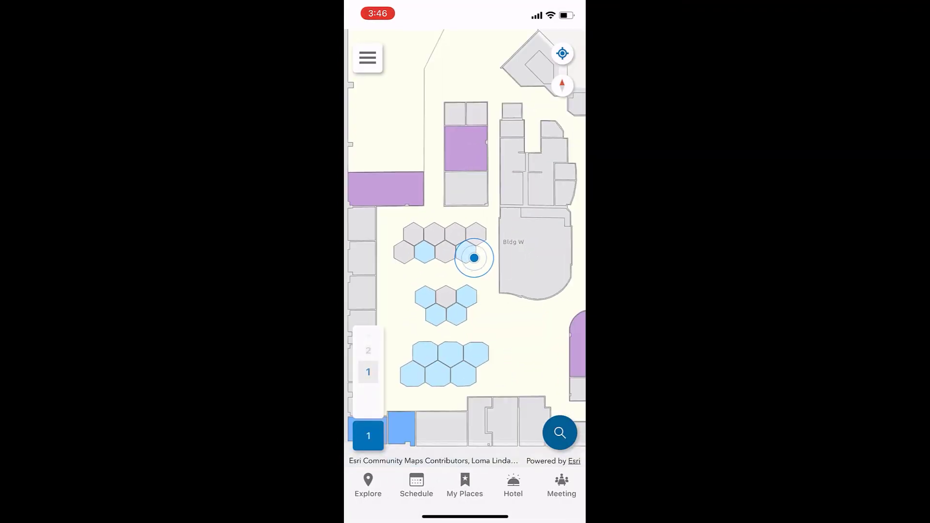
scroll(489, 269, down, 2)
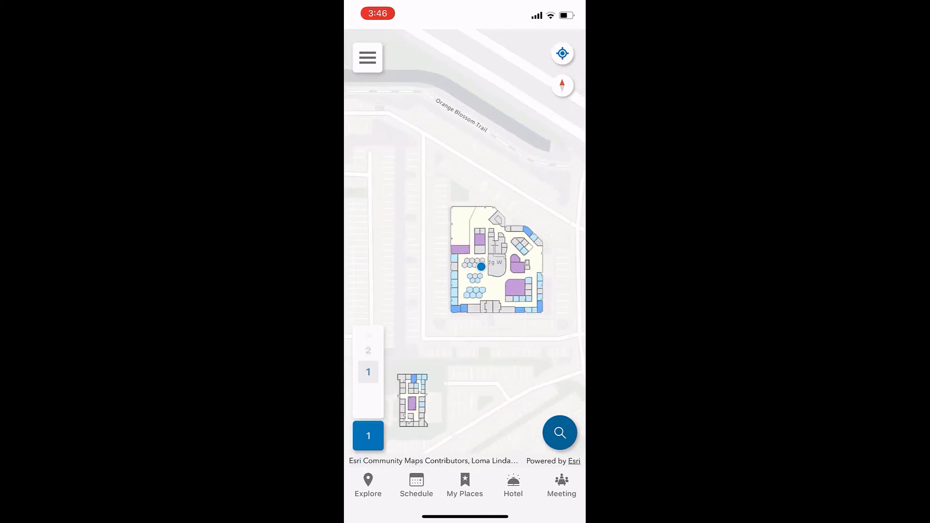